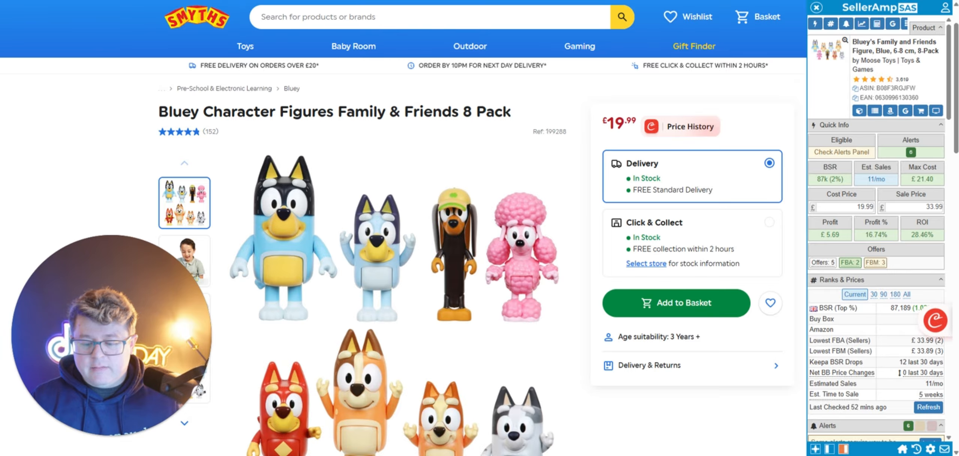
Step: Review the Bluey figures' offers and profit calculator in the SellerAmp panel, and expand the total fees breakdown
scroll(870, 205, down, 10)
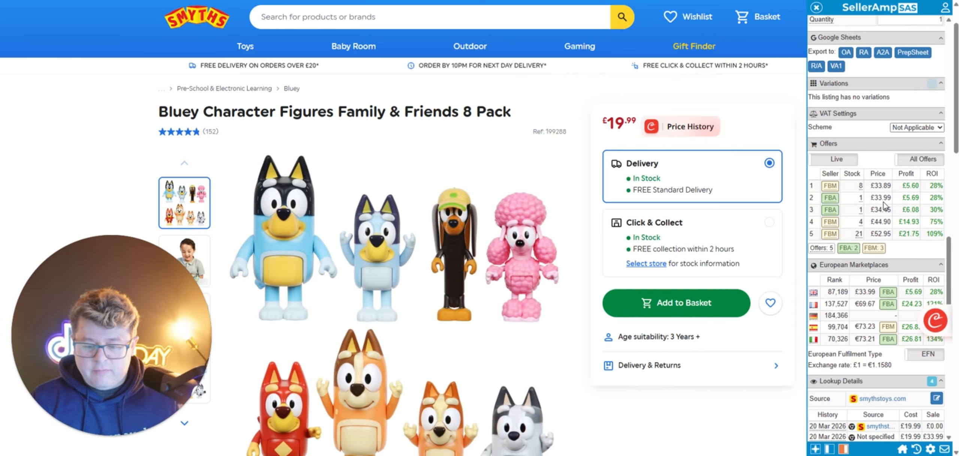
scroll(884, 205, up, 15)
scroll(849, 100, down, 9)
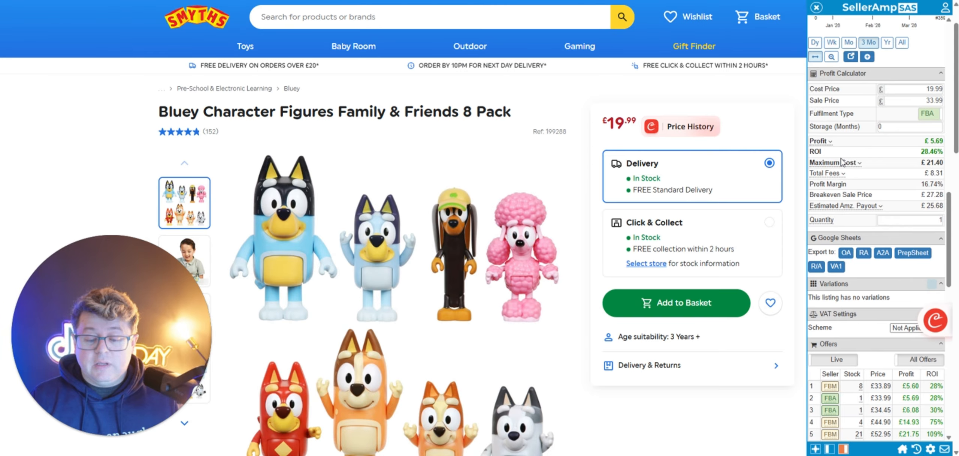
click(827, 175)
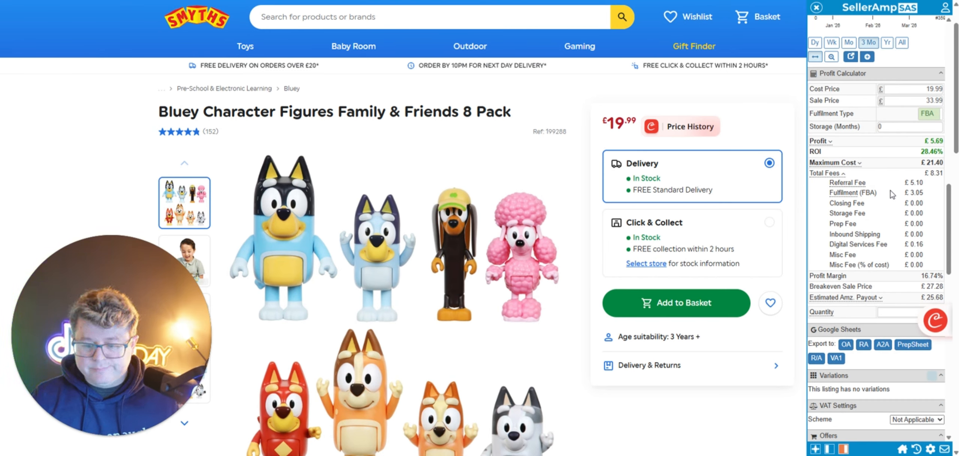
scroll(893, 194, up, 10)
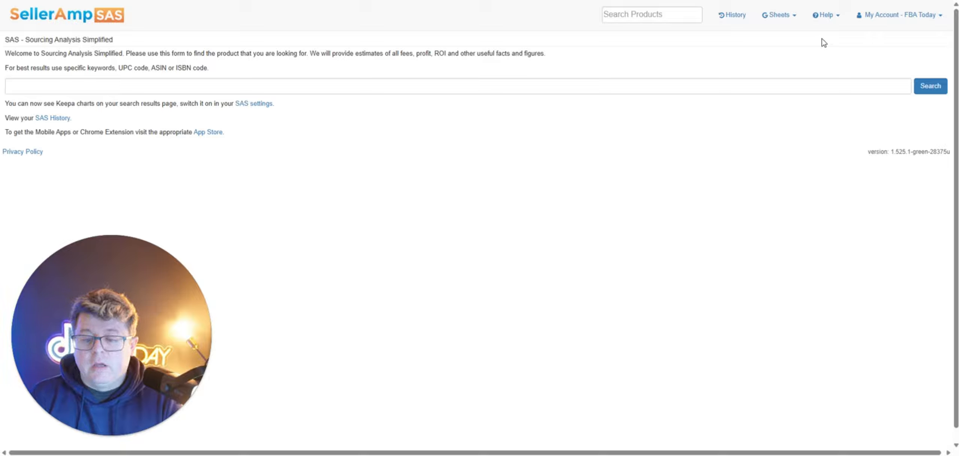
Step: Open the SellerAmp account's Settings page at the general profile options
click(924, 16)
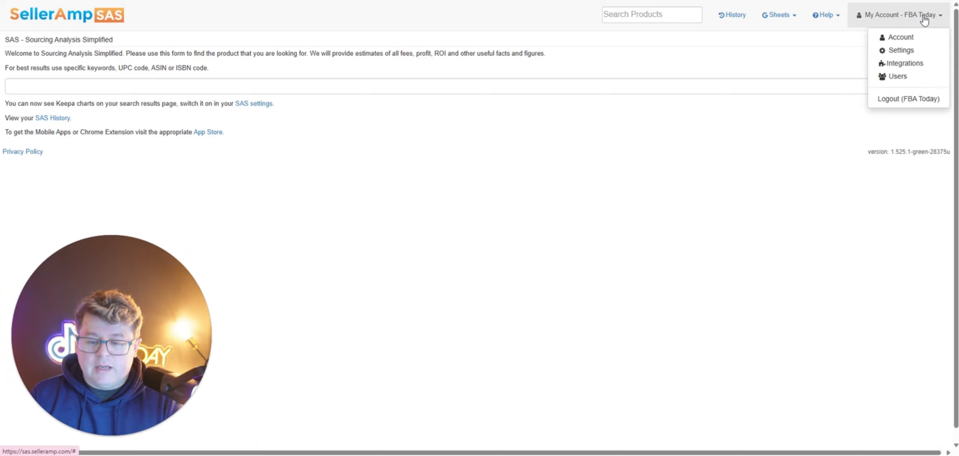
click(908, 55)
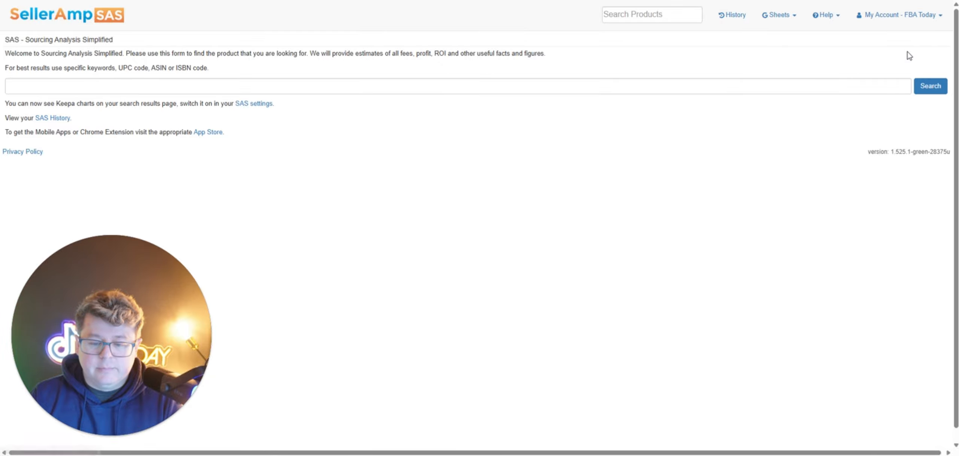
scroll(586, 115, down, 3)
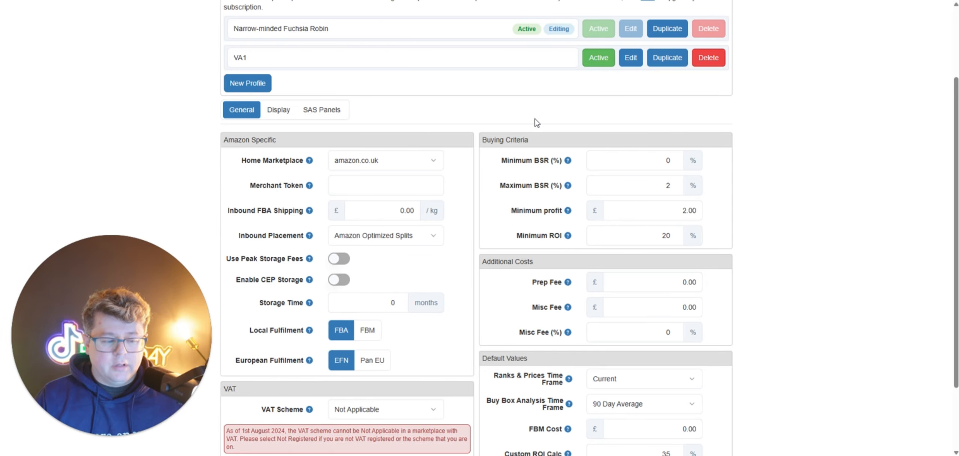
scroll(498, 133, up, 2)
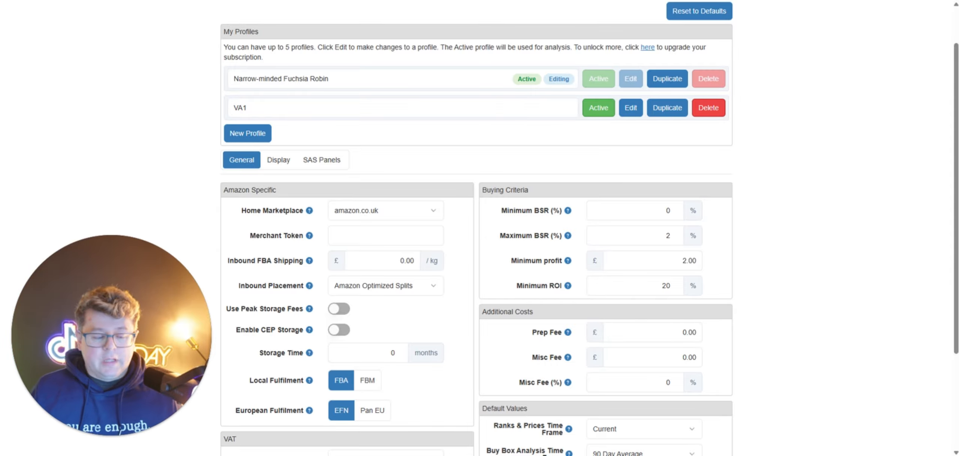
Step: Set inbound FBA shipping to £0.30 per kg and the storage time to 2 months
click(390, 260)
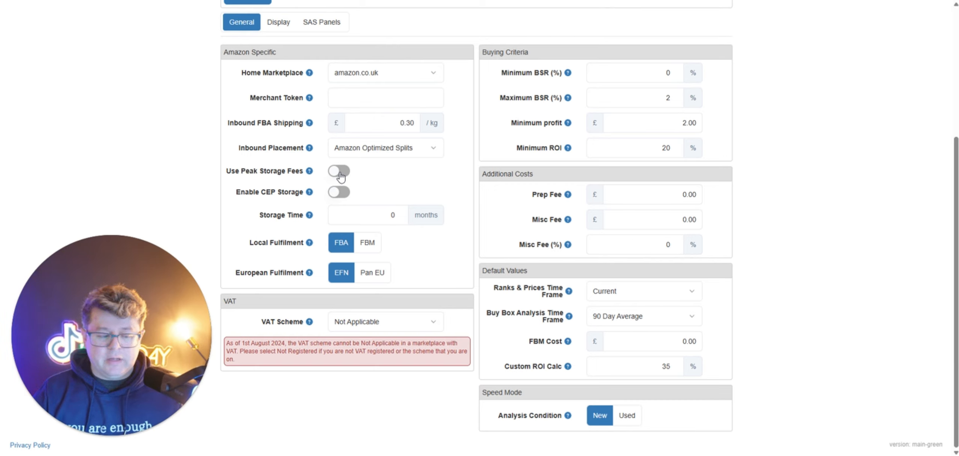
mouse_move(309, 172)
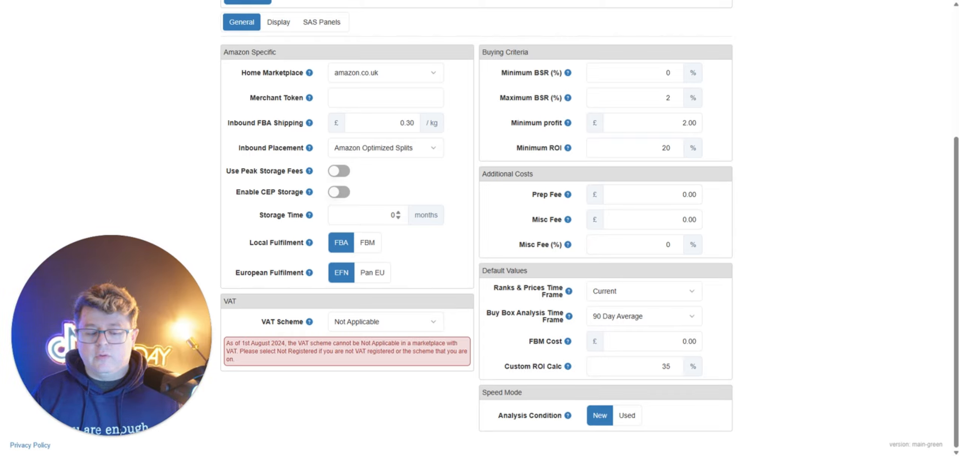
click(399, 213)
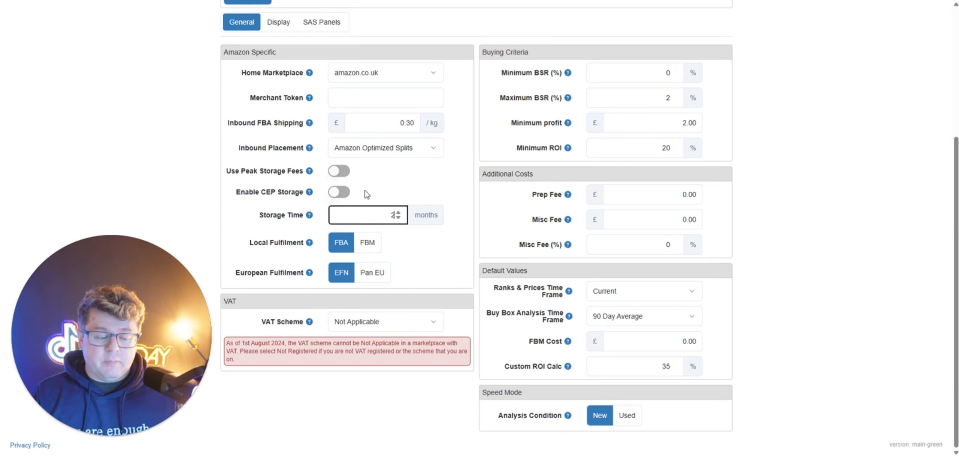
click(267, 184)
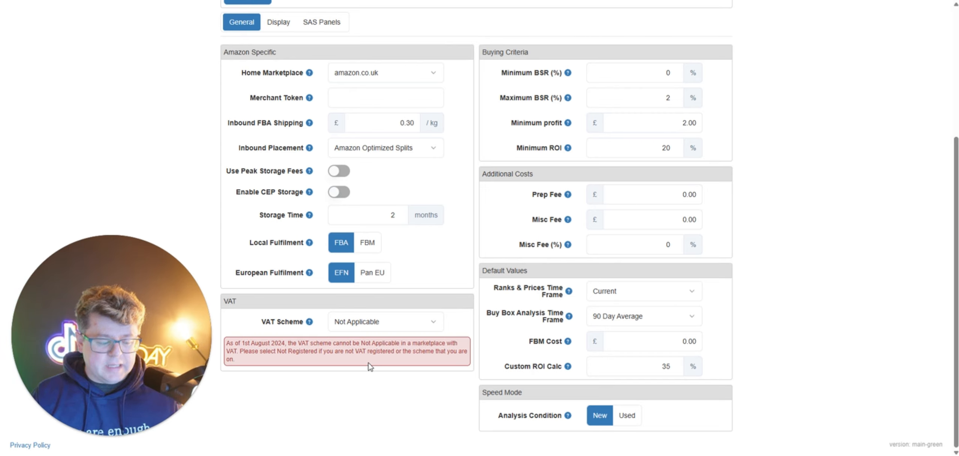
Step: Set the VAT scheme to Not Registered
drag(236, 359, 227, 344)
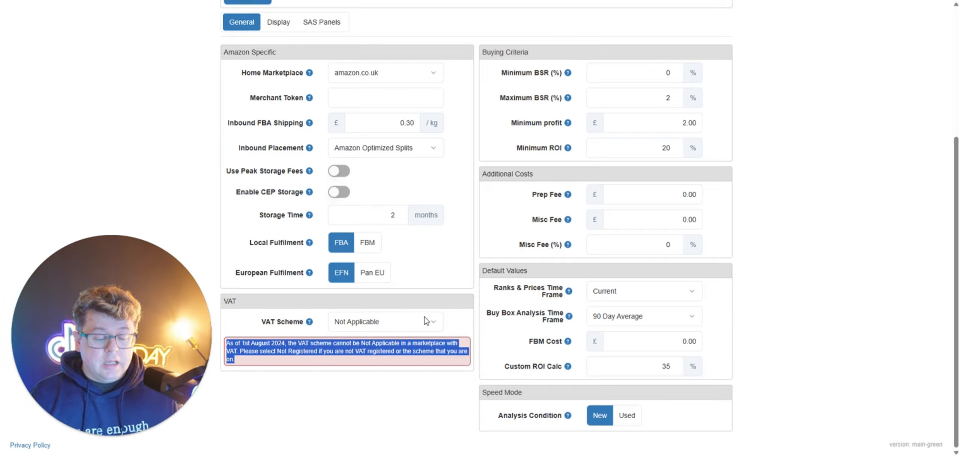
click(435, 324)
click(383, 360)
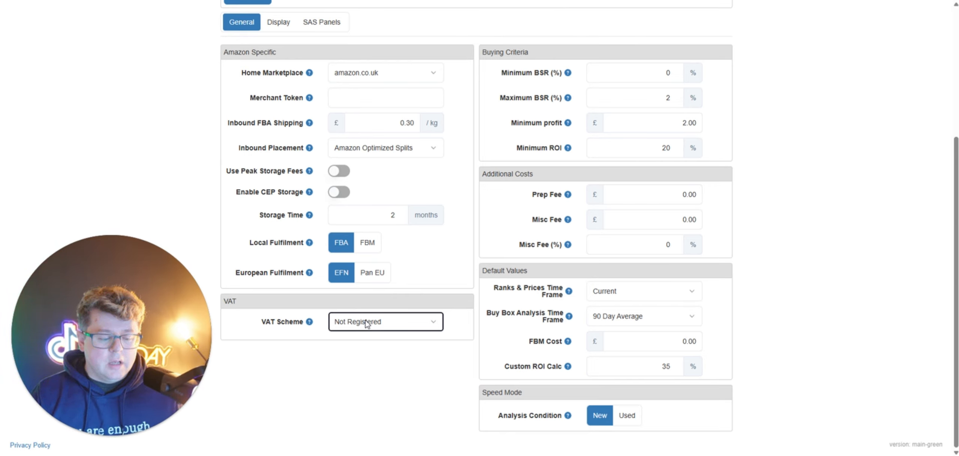
Step: Change the VAT scheme to Standard Rate
click(434, 325)
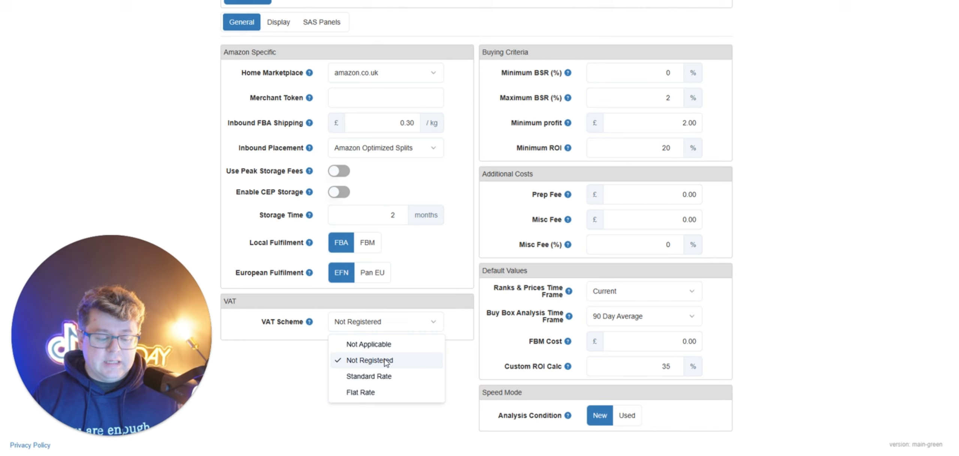
click(379, 381)
click(438, 325)
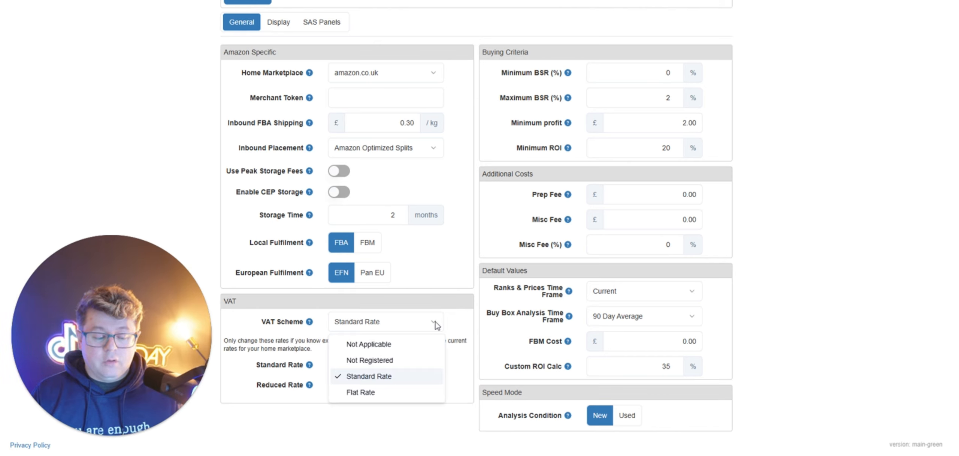
click(386, 378)
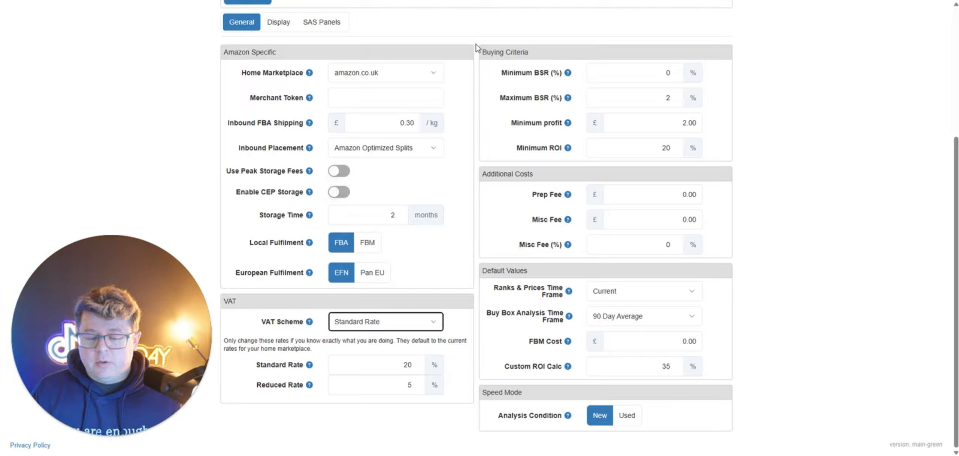
Step: Check the buying criteria and set the prep fee under Additional Costs to £0.70
click(568, 101)
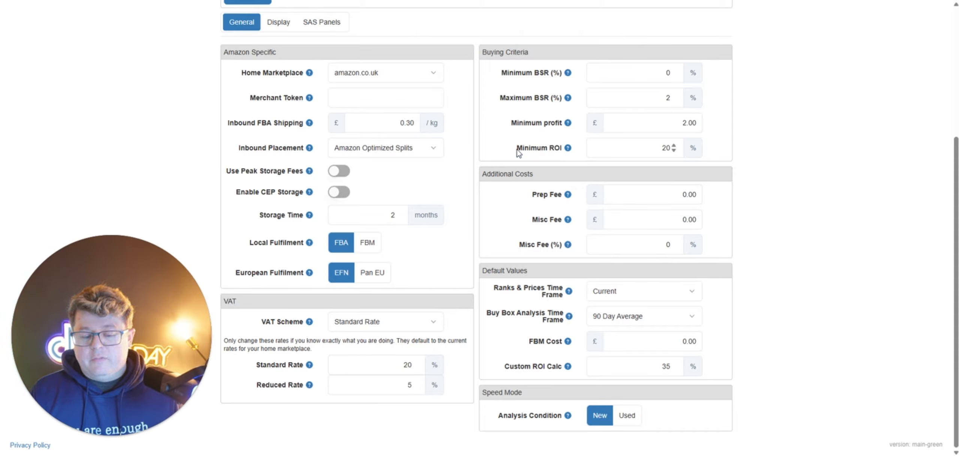
mouse_move(555, 154)
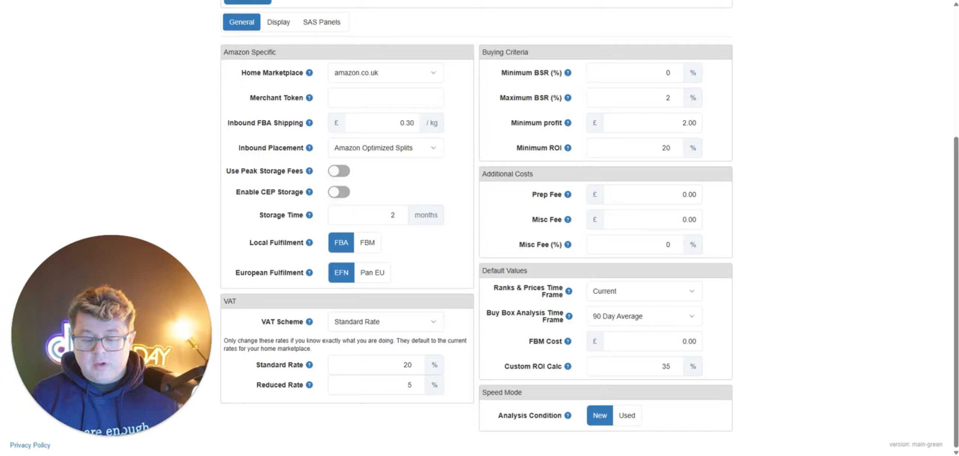
click(689, 194)
text(0.70)
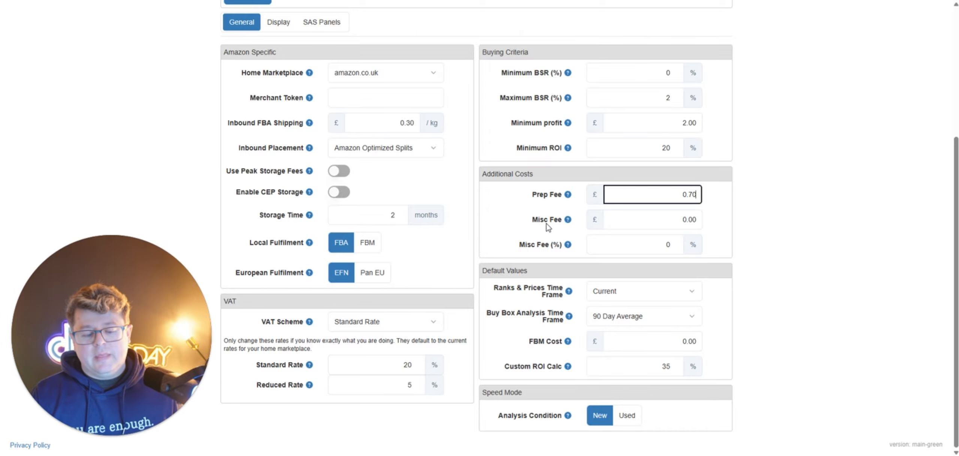
key(Tab)
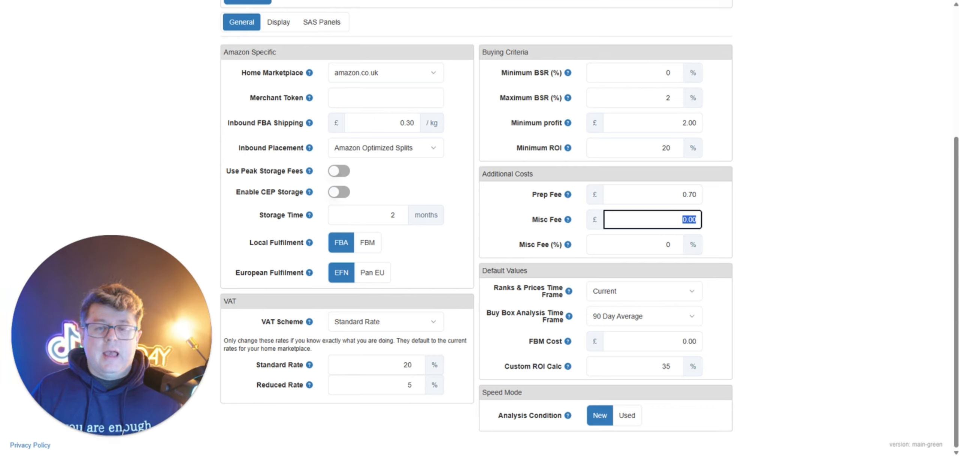
click(615, 182)
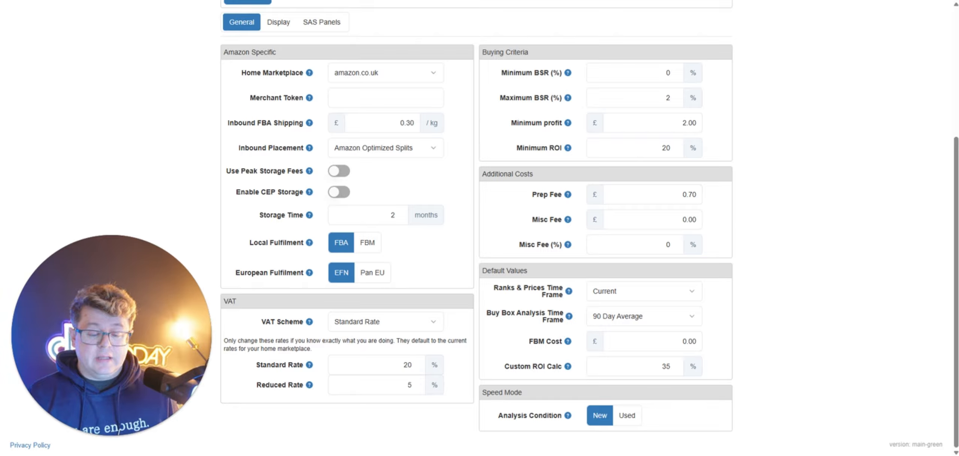
Step: Set the fixed Misc Fee under Additional Costs to £0.20
click(691, 219)
click(692, 219)
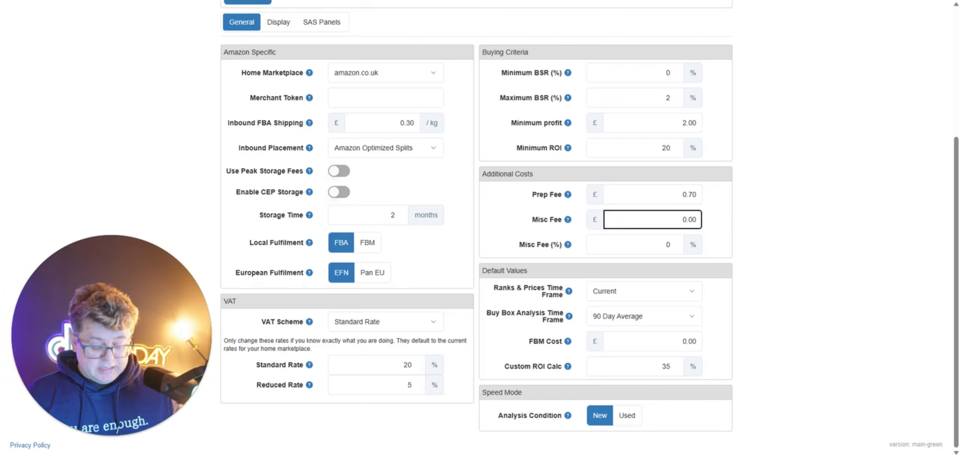
key(Delete)
text(2)
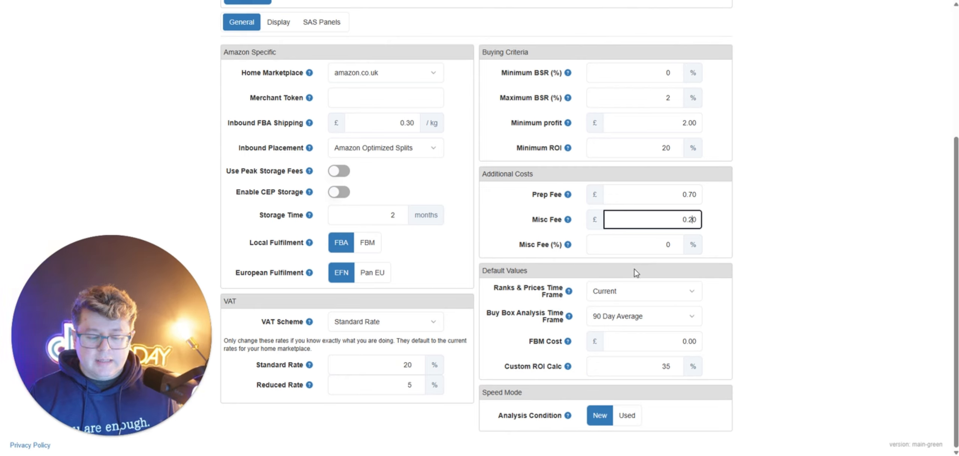
Step: Review the default values, including the Ranks & Prices time frame options, Buy Box analysis time frame and FBM cost
click(692, 293)
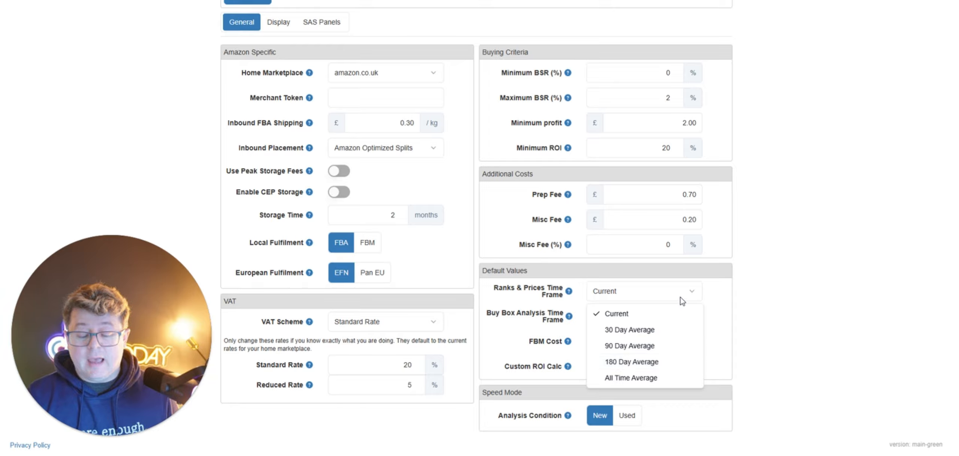
click(699, 294)
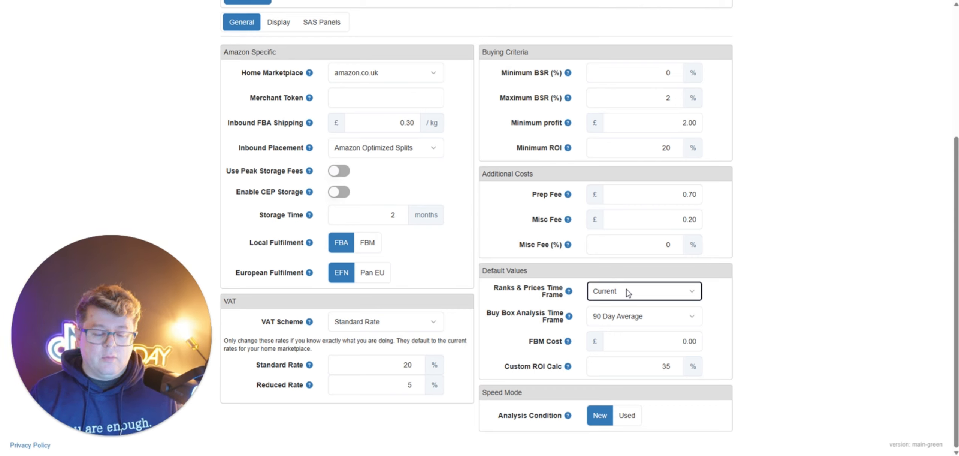
click(691, 298)
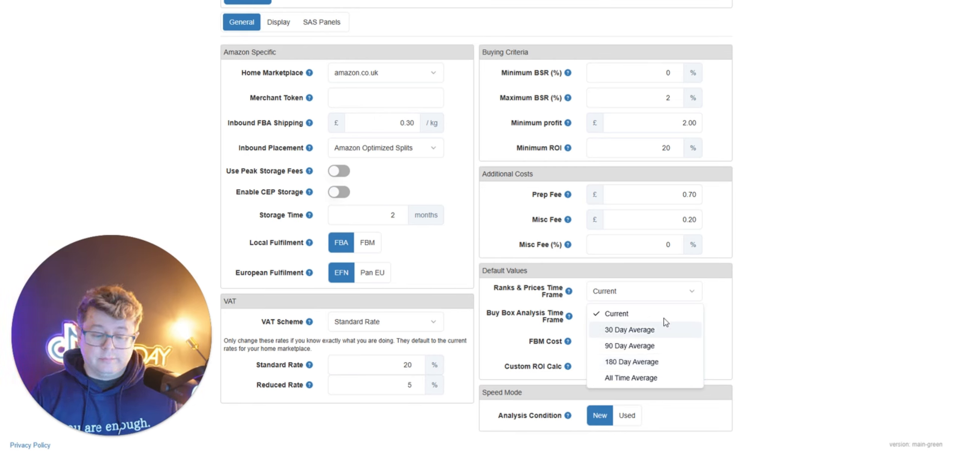
click(488, 318)
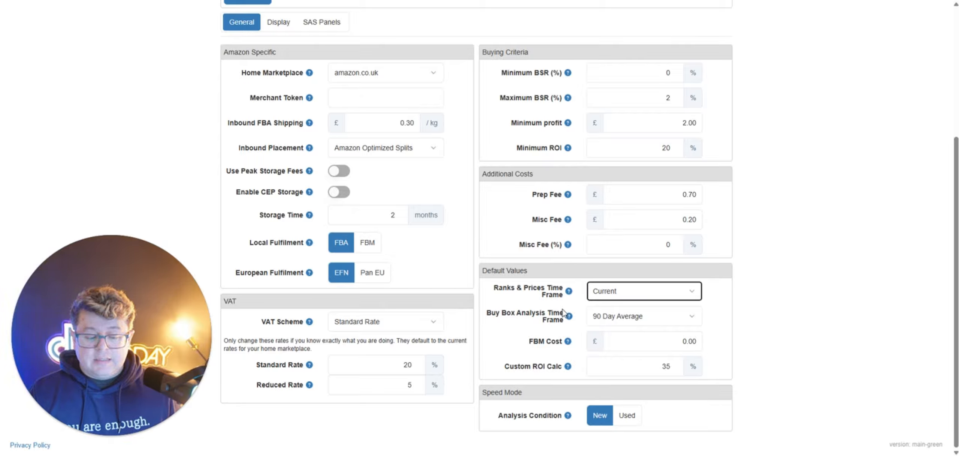
click(556, 316)
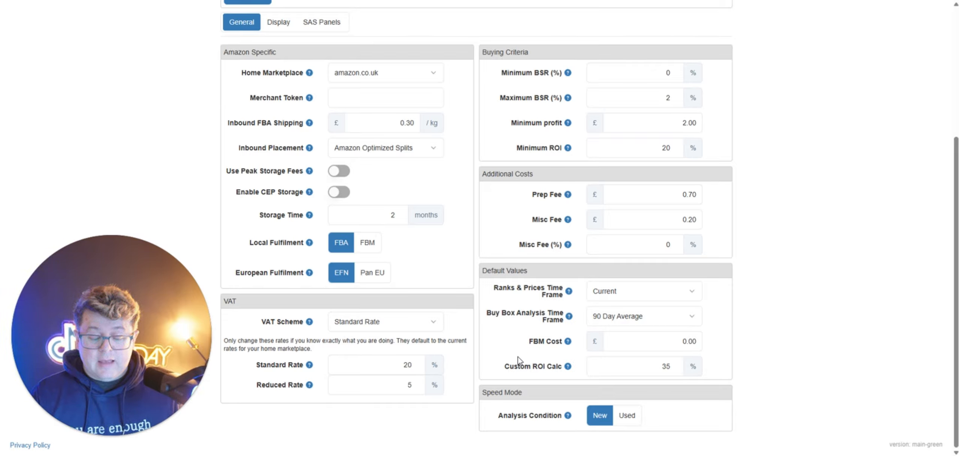
click(689, 341)
click(723, 338)
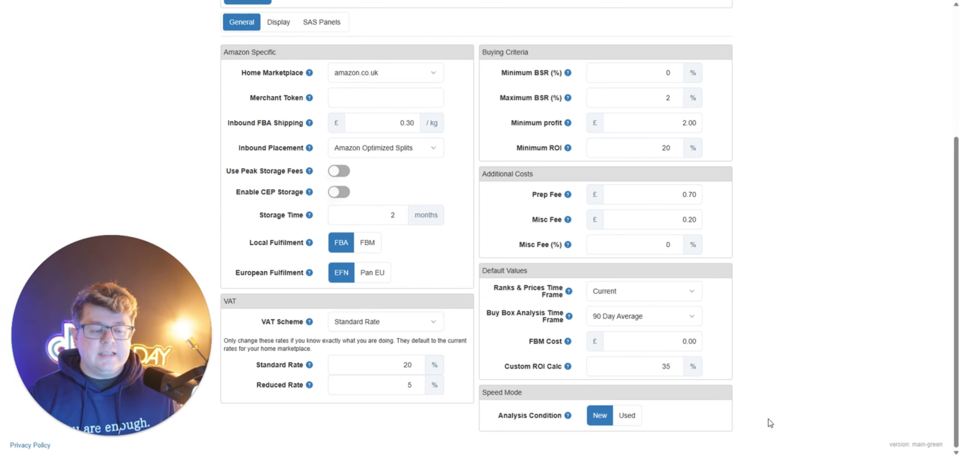
Step: Look through the Display settings and the list of SAS panels available for the analysis view
scroll(799, 299, up, 5)
scroll(798, 297, down, 5)
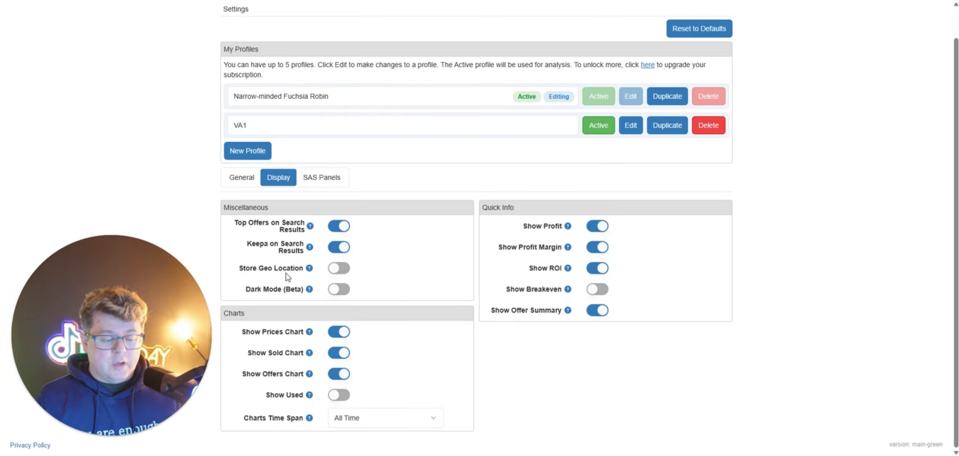
click(322, 177)
scroll(518, 181, down, 3)
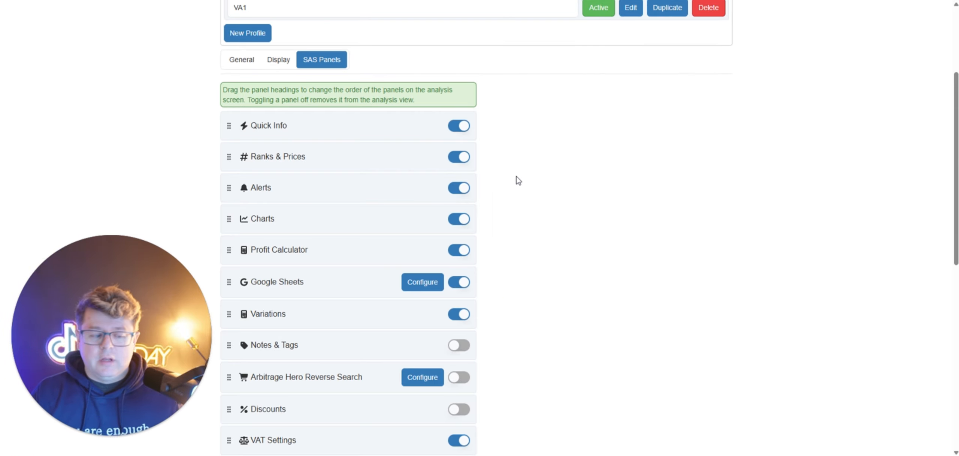
scroll(518, 181, down, 3)
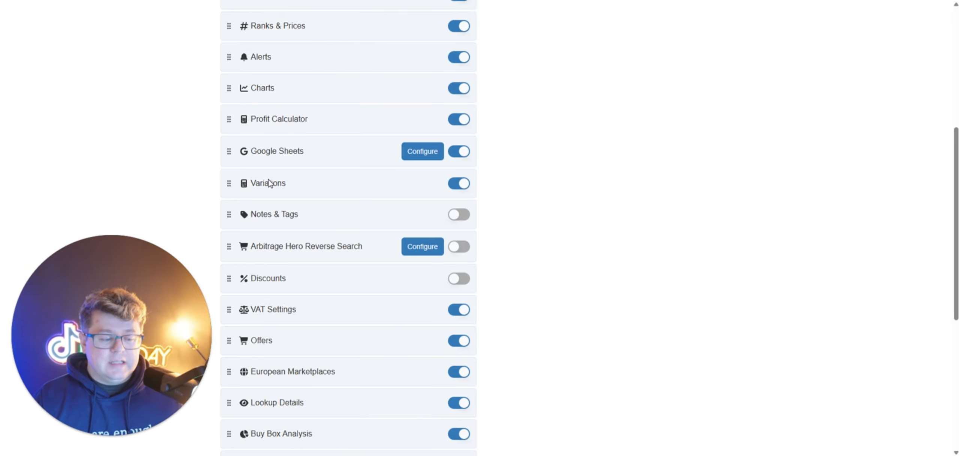
scroll(267, 192, down, 2)
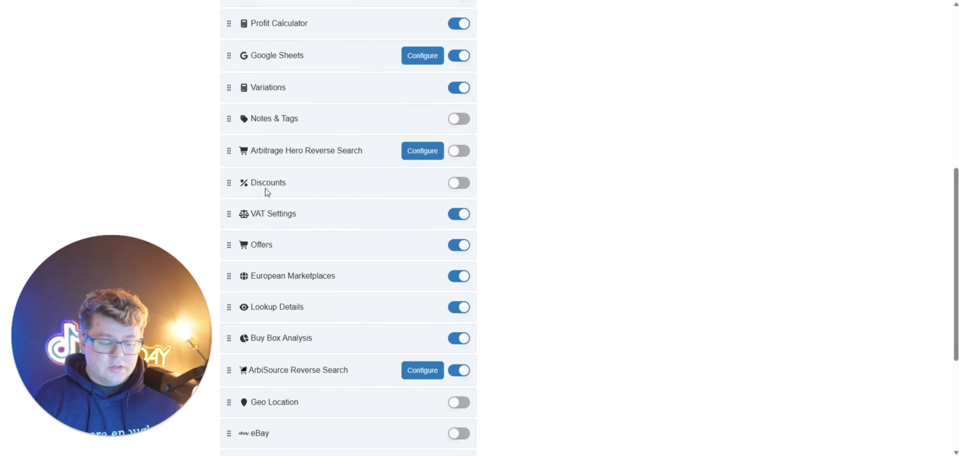
scroll(306, 199, down, 3)
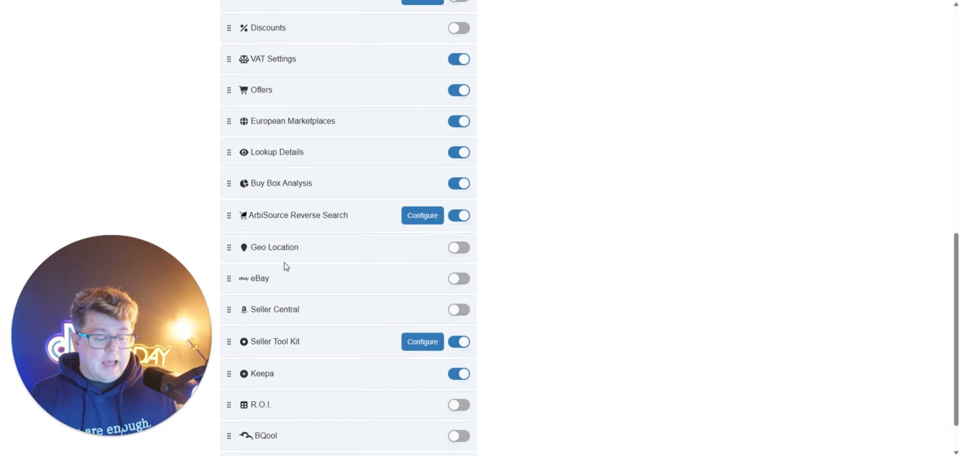
Step: Examine the order of the SAS panels and which ones are enabled, from Quick Info through ArbiSource Reverse Search, Seller Tool Kit and Keepa
scroll(340, 242, down, 2)
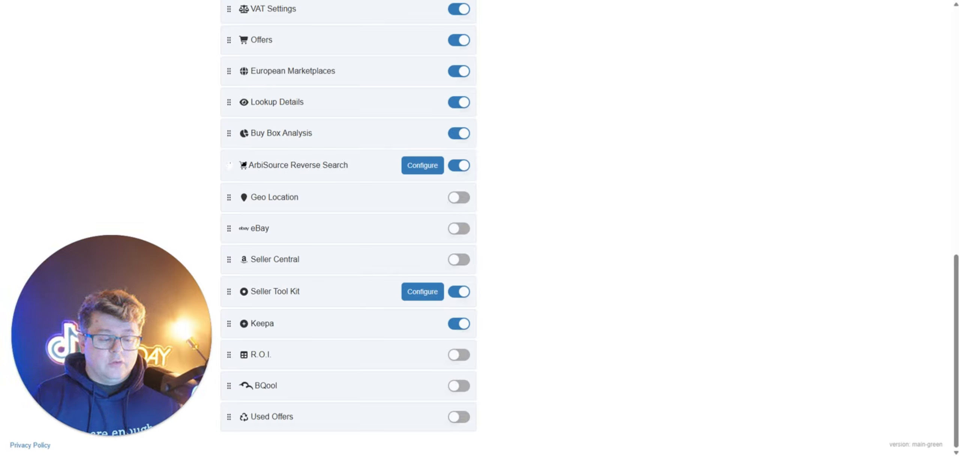
mouse_move(230, 165)
mouse_down()
mouse_move(229, 39)
mouse_move(229, 119)
mouse_move(229, 72)
mouse_move(210, 150)
mouse_move(221, 167)
mouse_up()
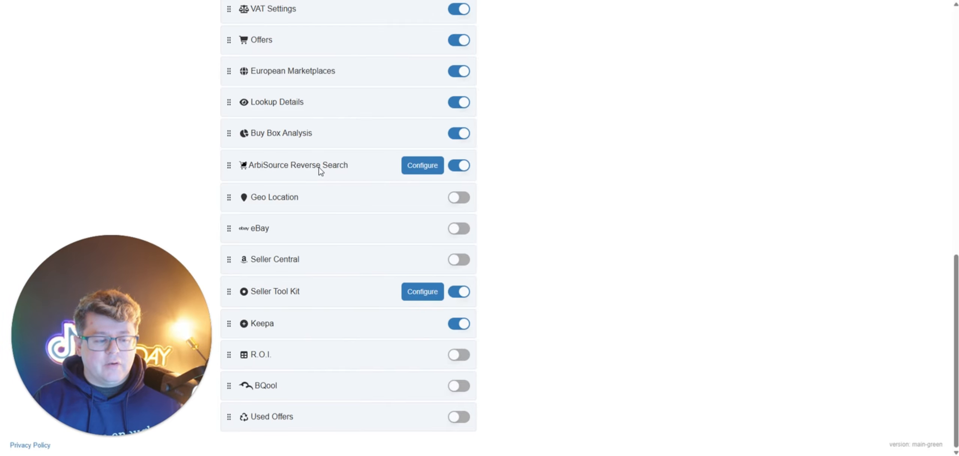
scroll(322, 173, up, 12)
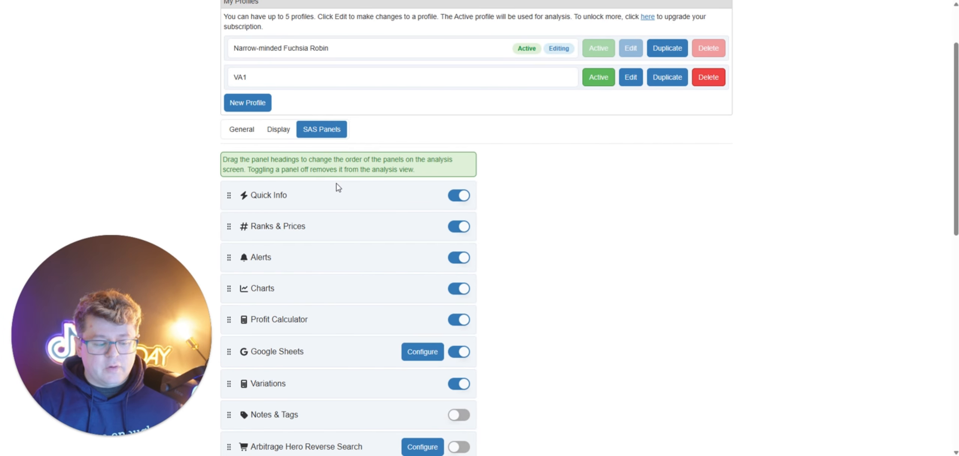
scroll(332, 189, down, 1)
scroll(324, 194, down, 9)
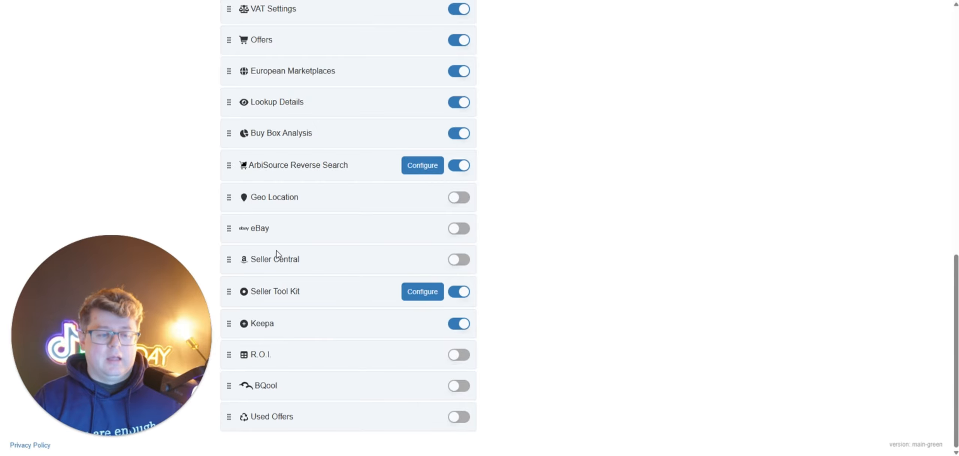
scroll(581, 180, up, 15)
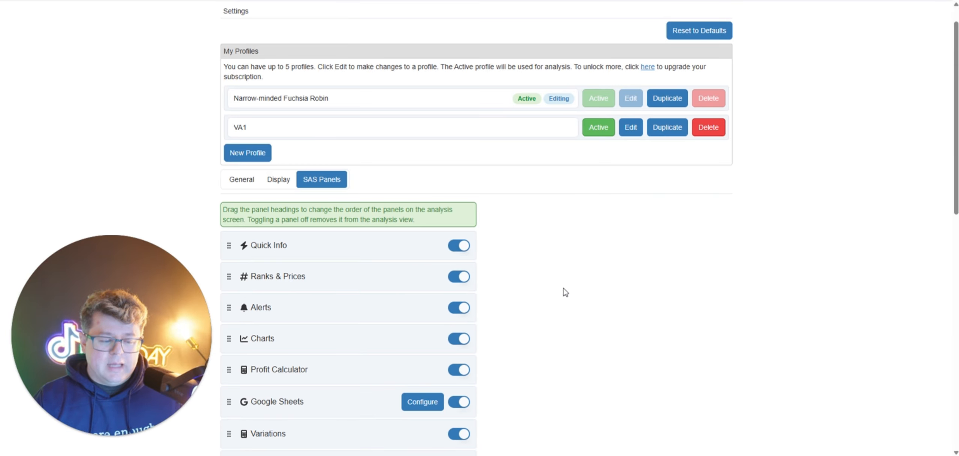
scroll(554, 225, down, 4)
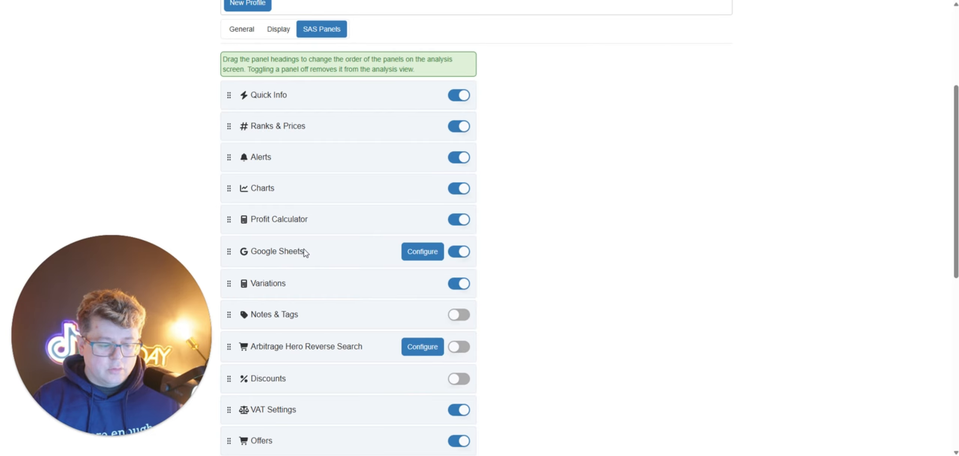
scroll(304, 252, down, 3)
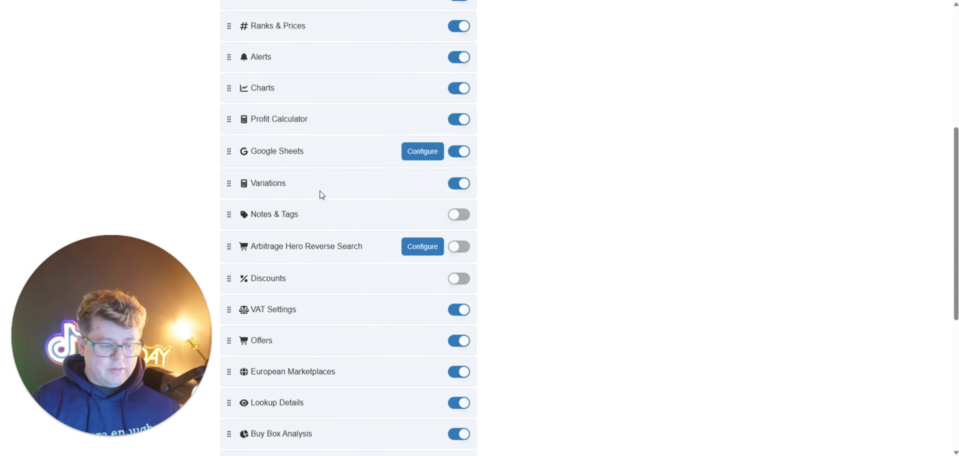
scroll(255, 250, down, 3)
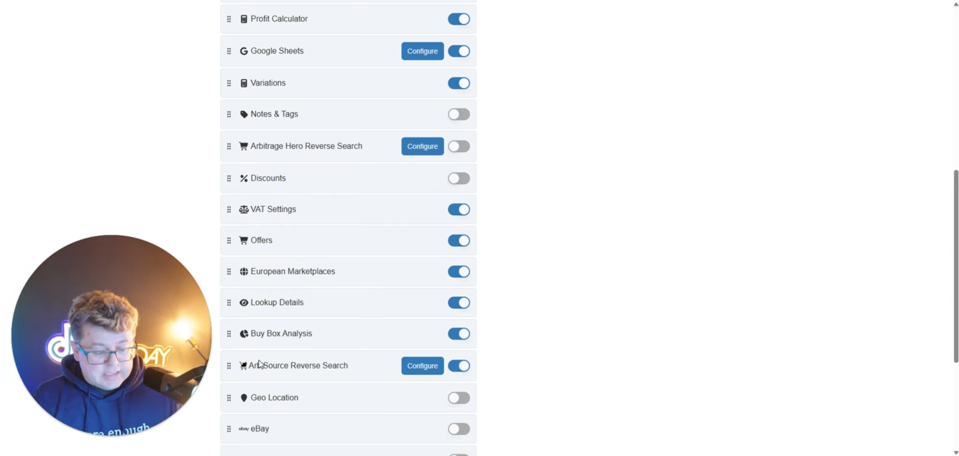
scroll(344, 355, down, 4)
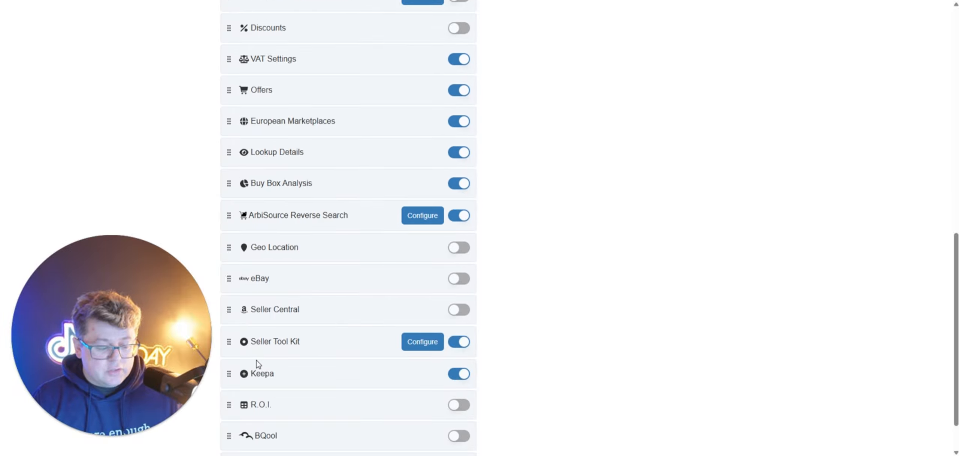
scroll(292, 375, down, 2)
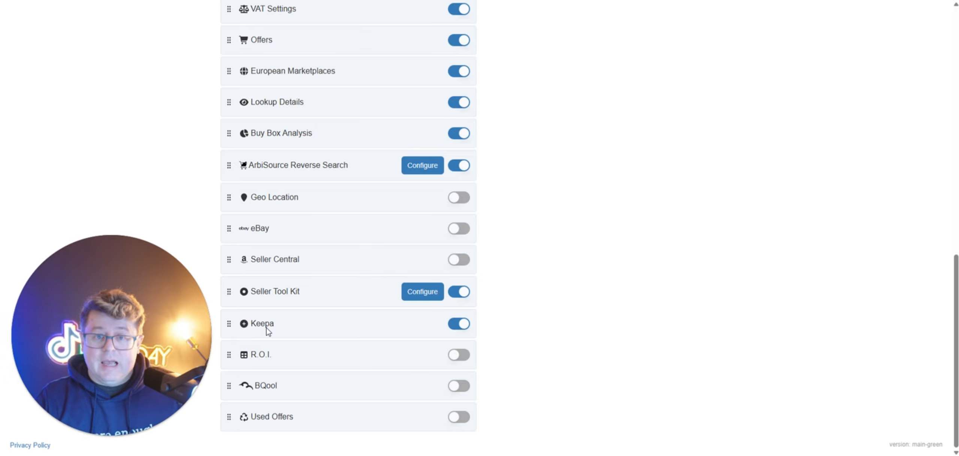
scroll(534, 269, up, 15)
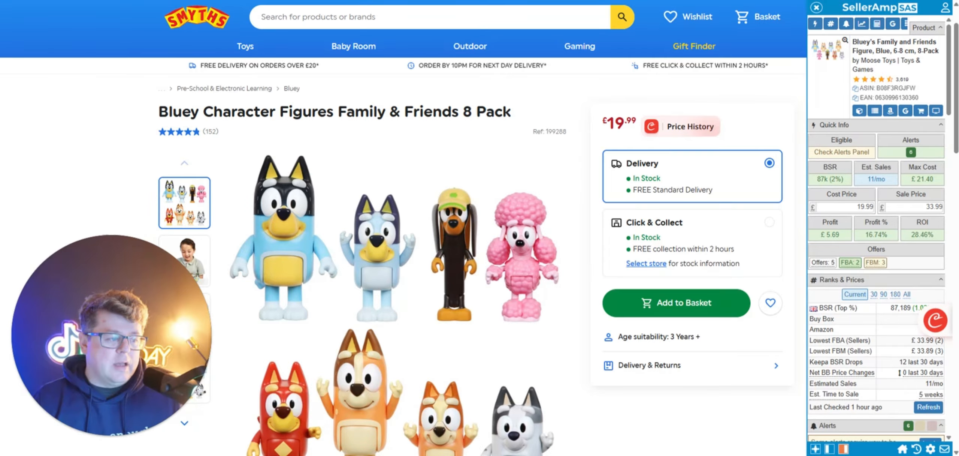
Step: Reload the Smyths product page for the Bluey Family & Friends 8 Pack and check its profit, ROI and max cost in SellerAmp
key(F5)
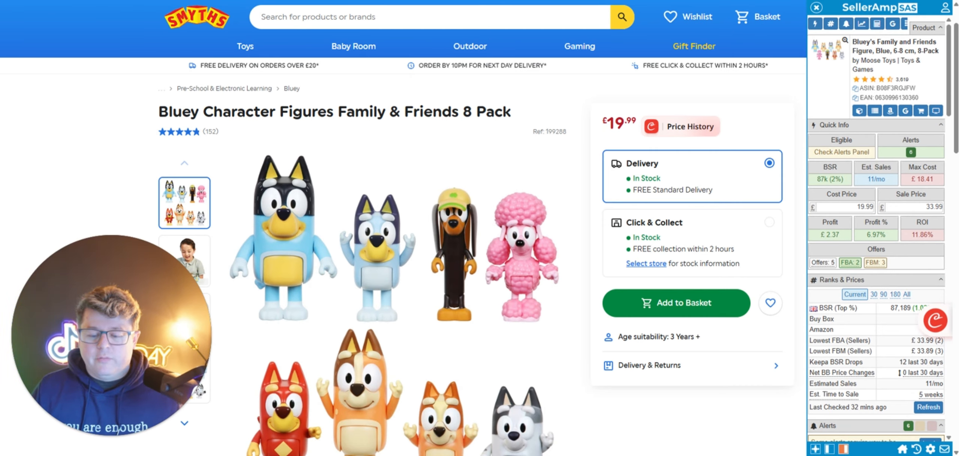
scroll(404, 225, up, 2)
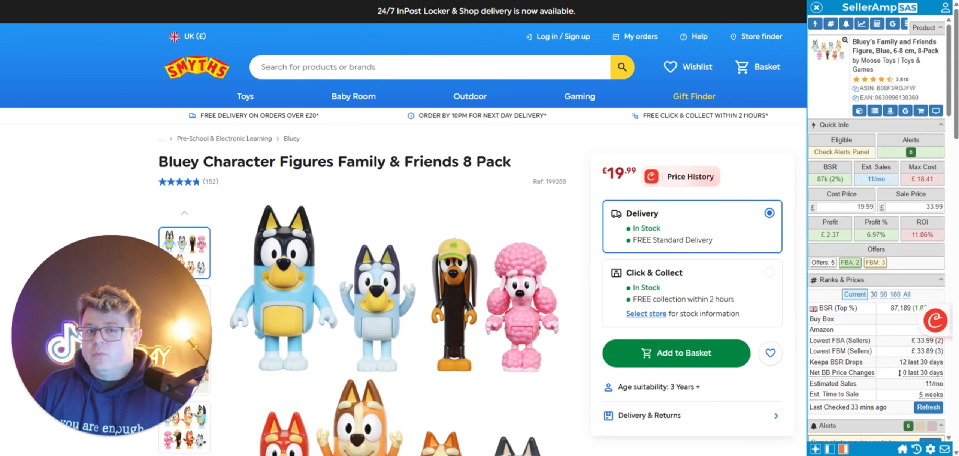
scroll(393, 262, down, 2)
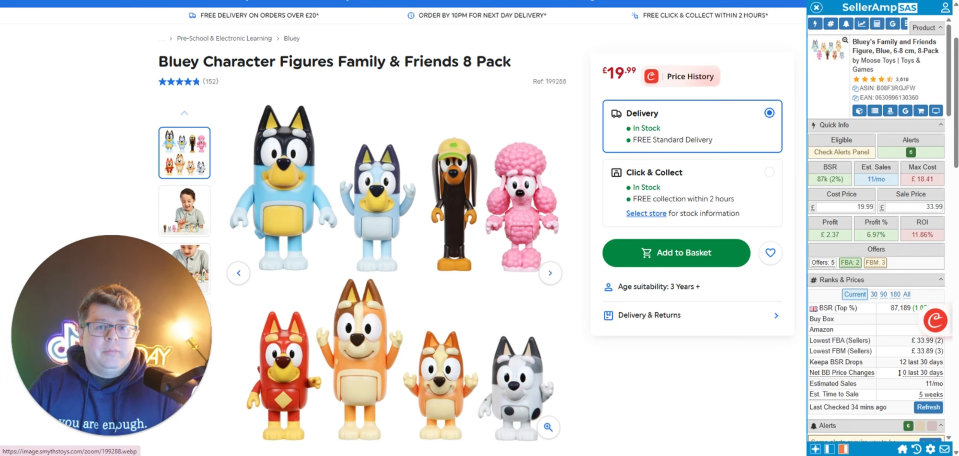